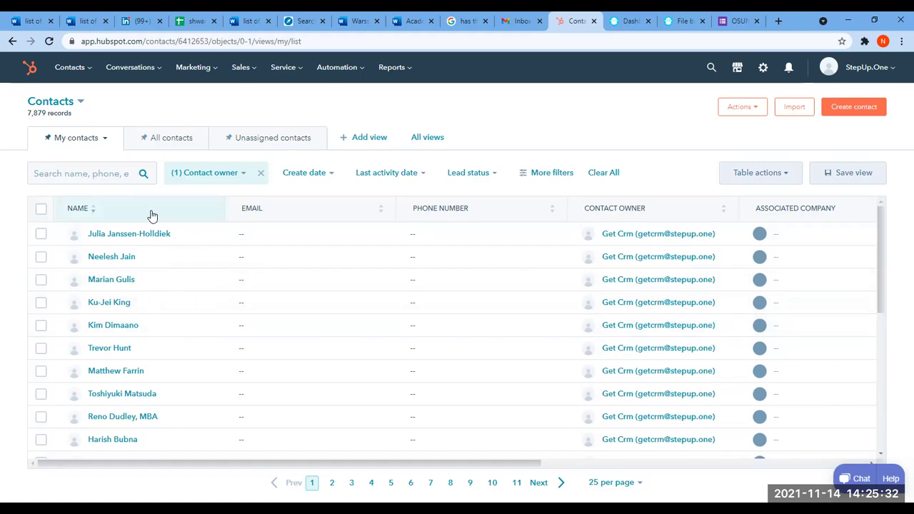
- Clear the Contact owner filter from the My contacts view and open the account details
left_click(243, 176)
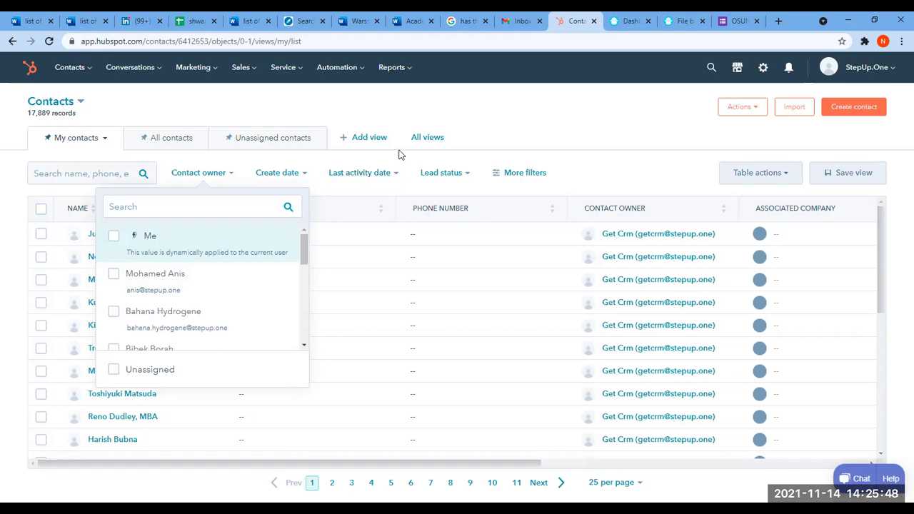
left_click(894, 75)
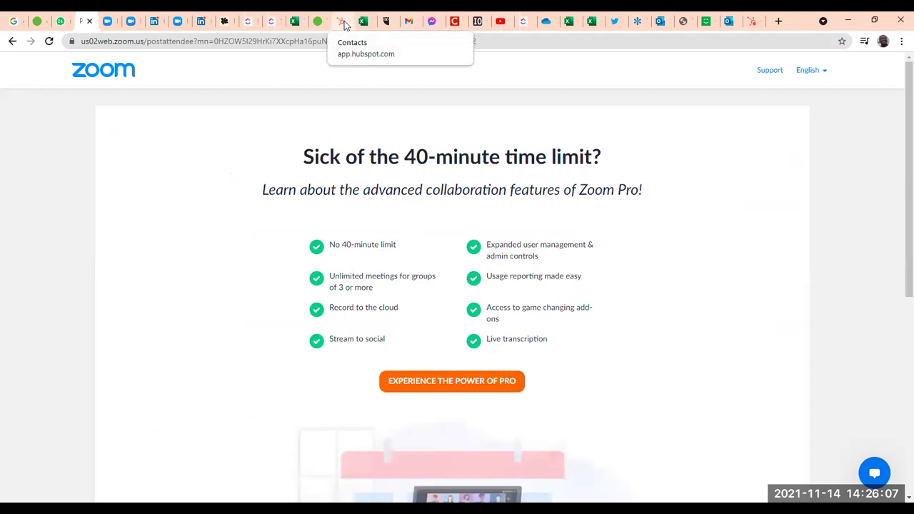
- Switch to the open HubSpot contacts pages and check which user account is signed in on each
left_click(343, 21)
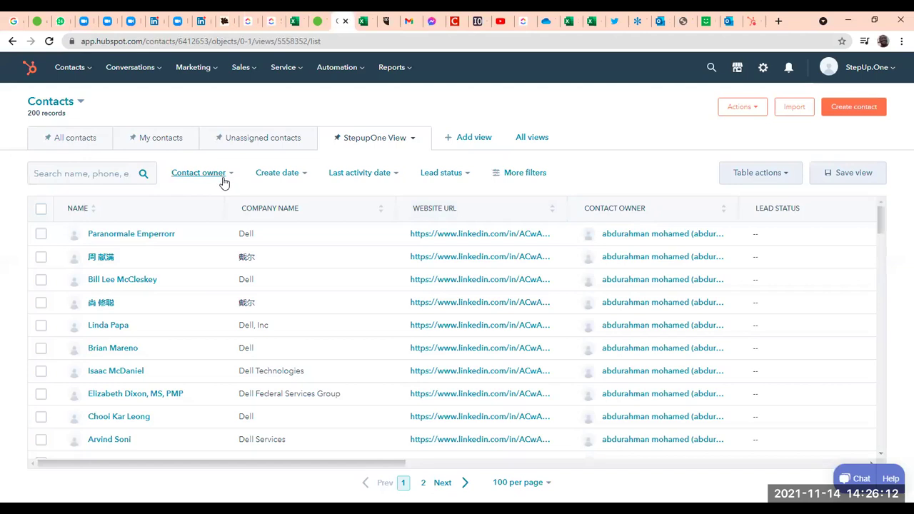
left_click(891, 72)
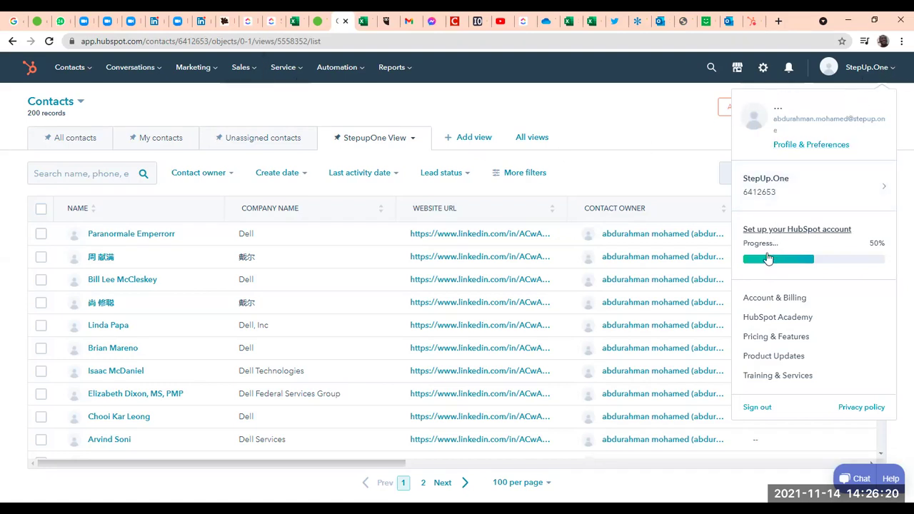
left_click(838, 145)
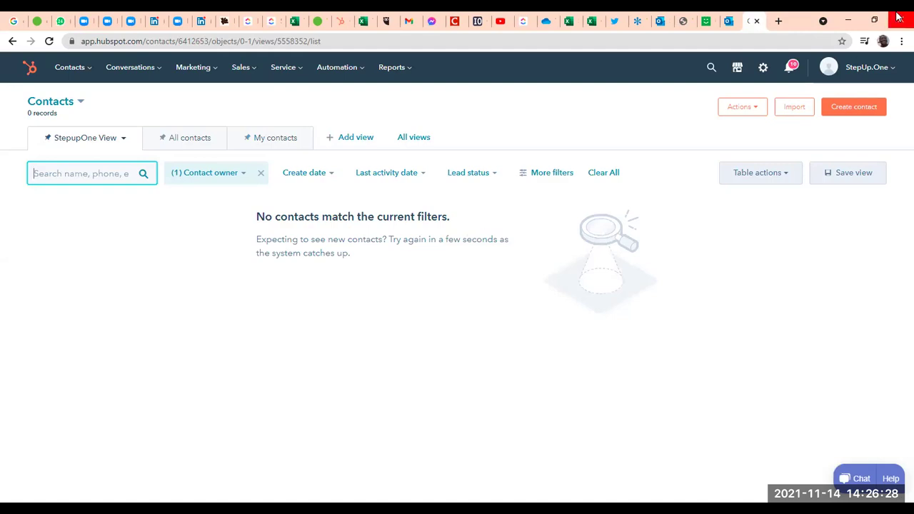
left_click(891, 73)
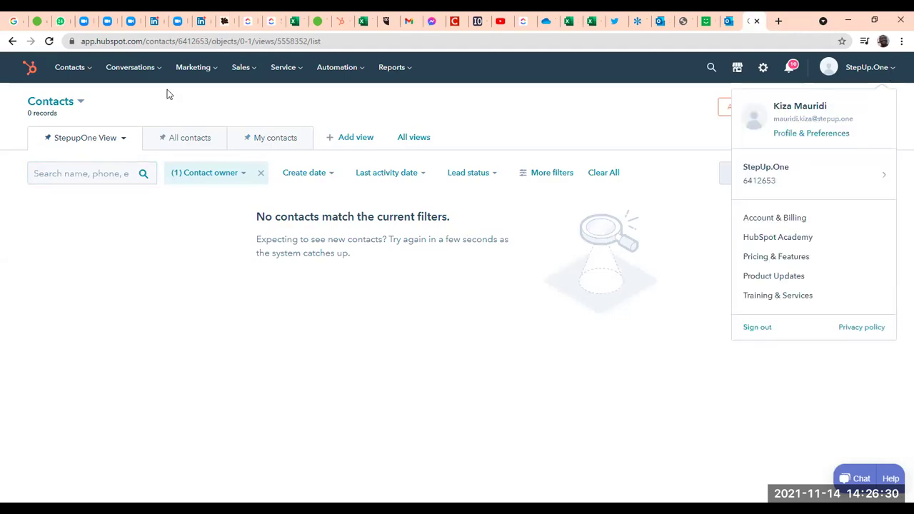
- Remove the Get Crm owner from the Contact owner filter of the StepupOne View
left_click(220, 184)
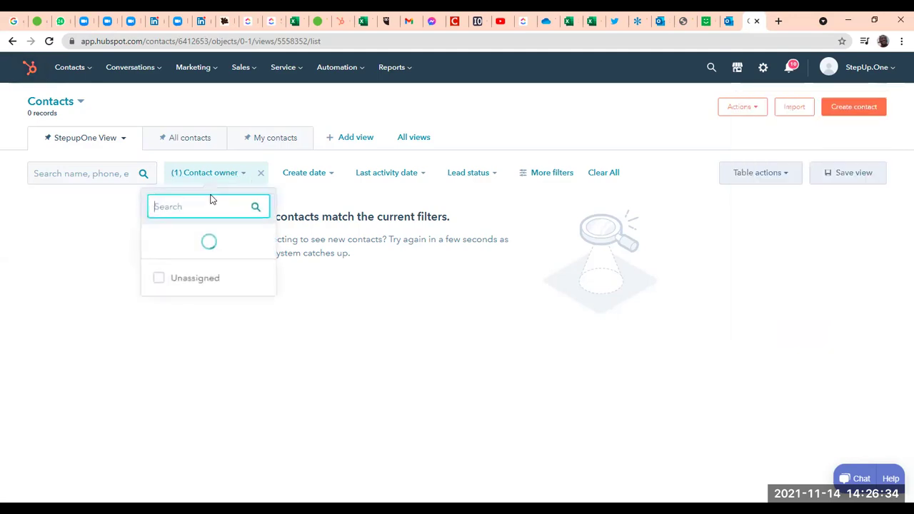
left_click(119, 273)
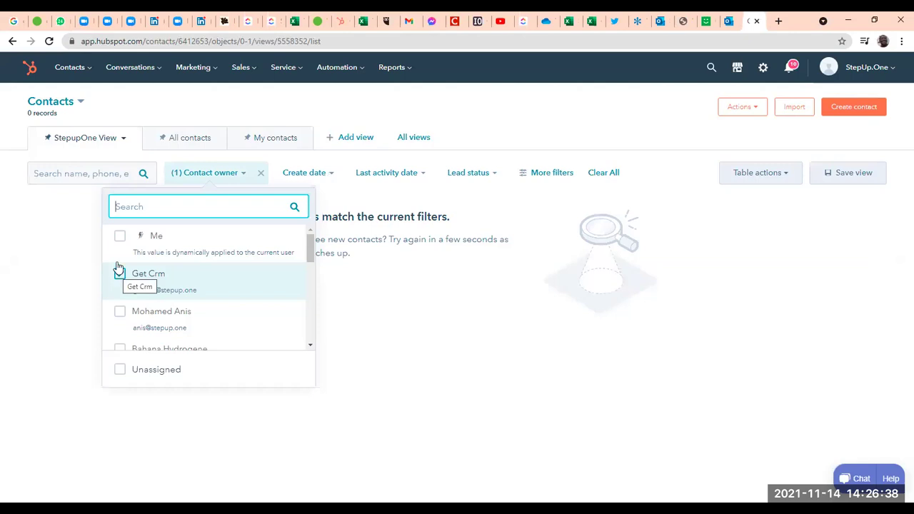
left_click(262, 178)
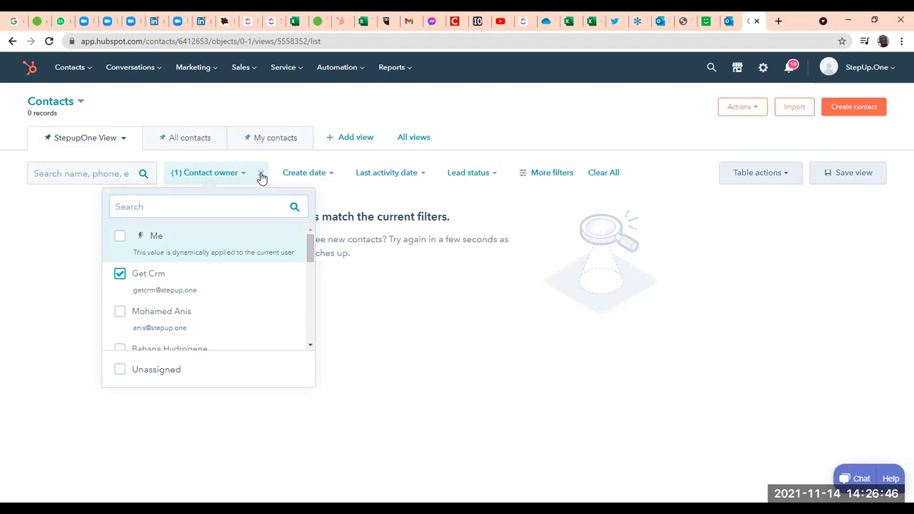
left_click(118, 276)
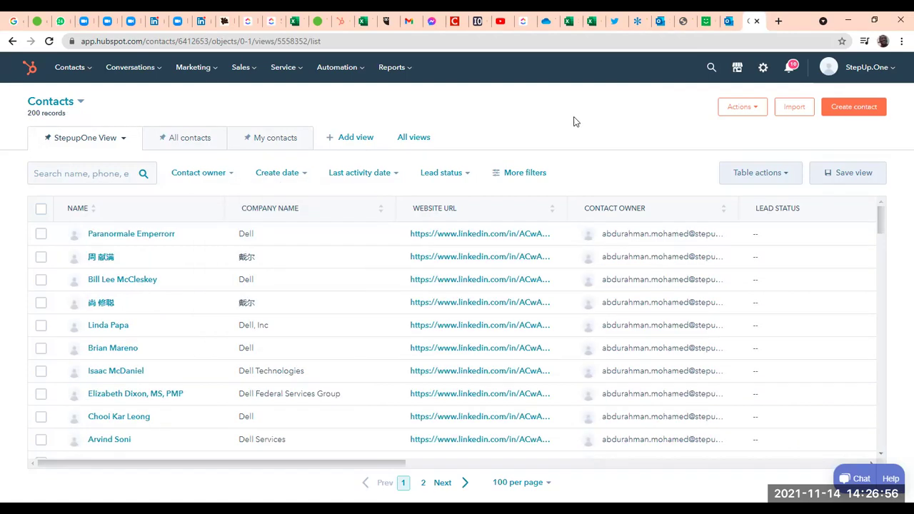
- Check the signed-in account and the Contact owner filter options, then reload the contacts page
left_click(893, 68)
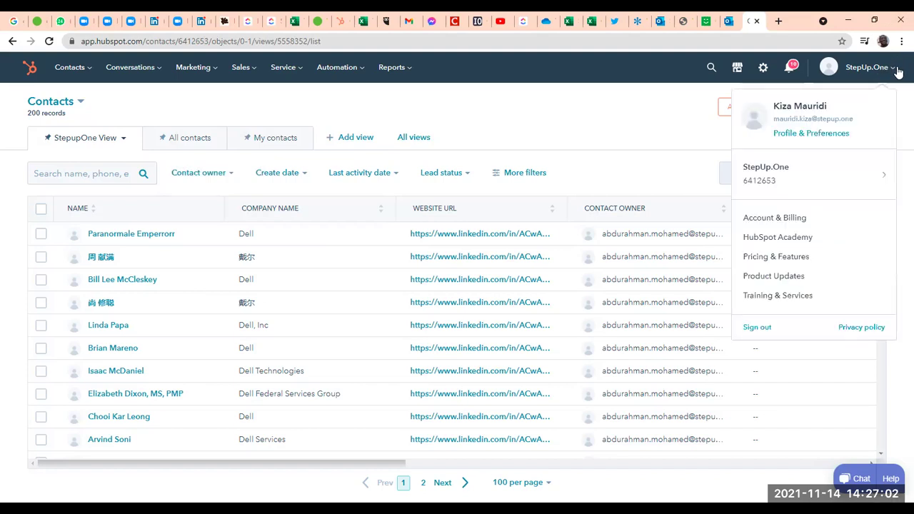
left_click(591, 133)
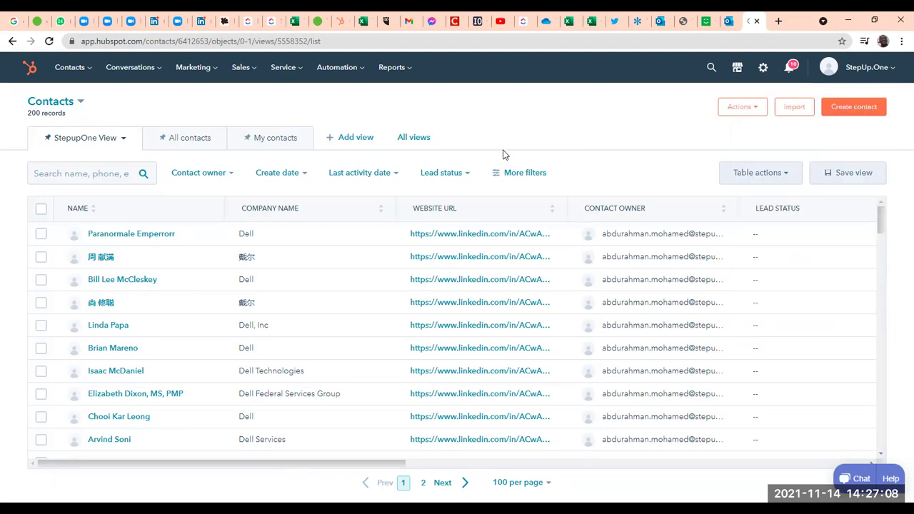
left_click(234, 175)
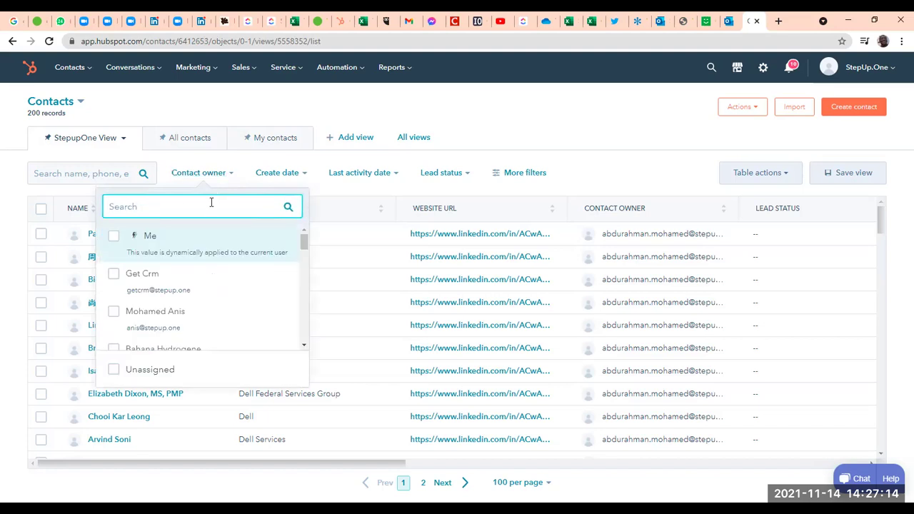
left_click(492, 98)
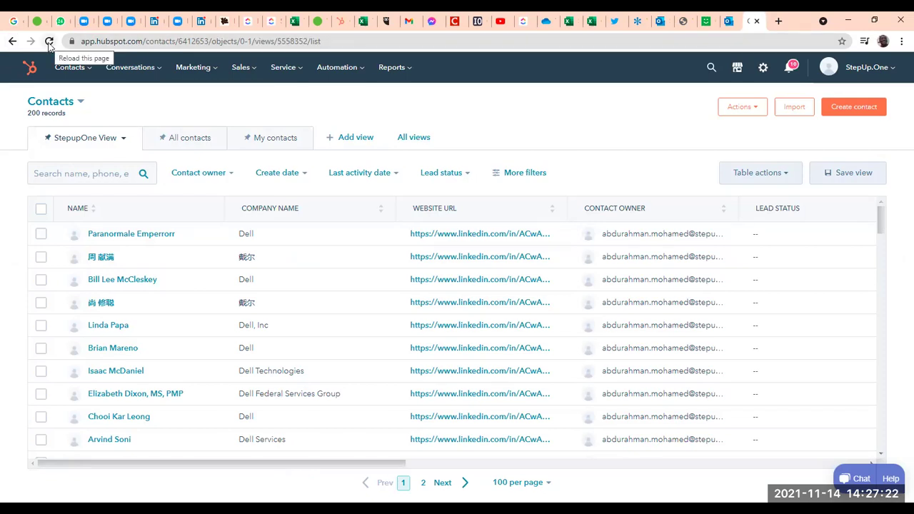
left_click(893, 70)
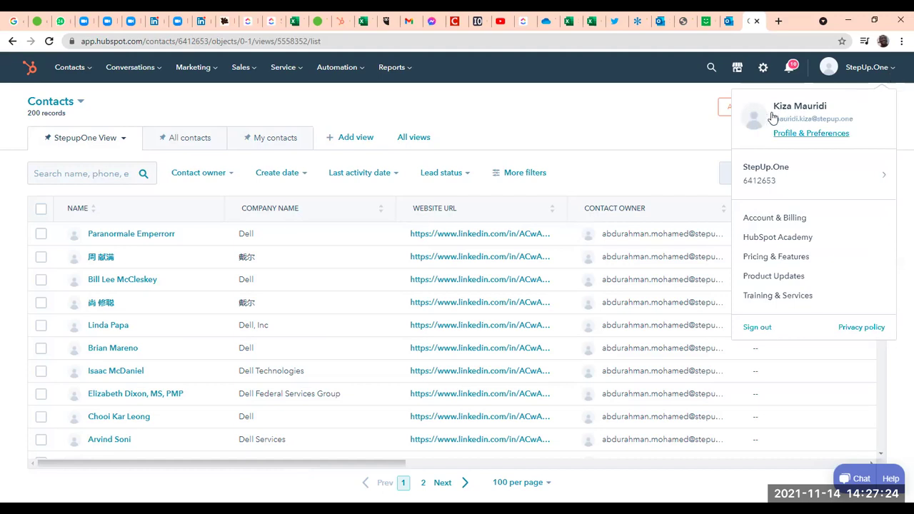
left_click(49, 43)
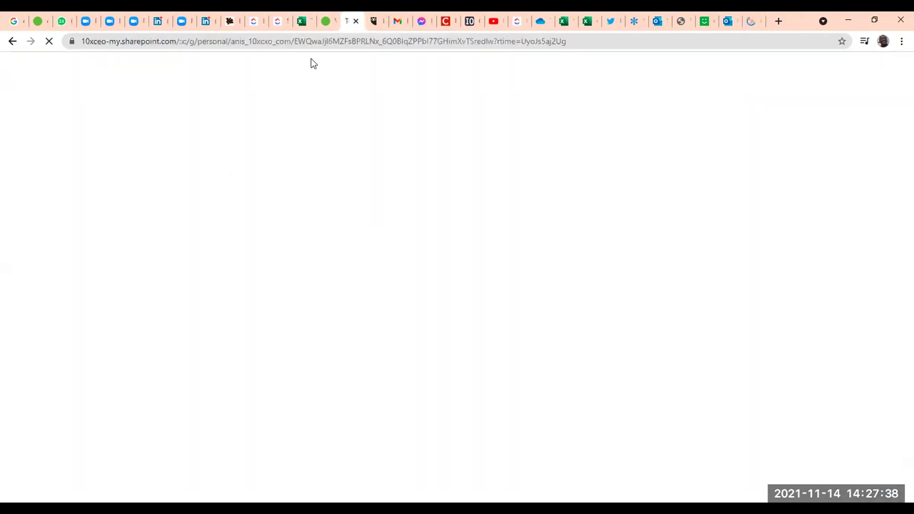
- Return to the HubSpot contacts page and look through the contacts and owners in the StepupOne View
left_click(751, 23)
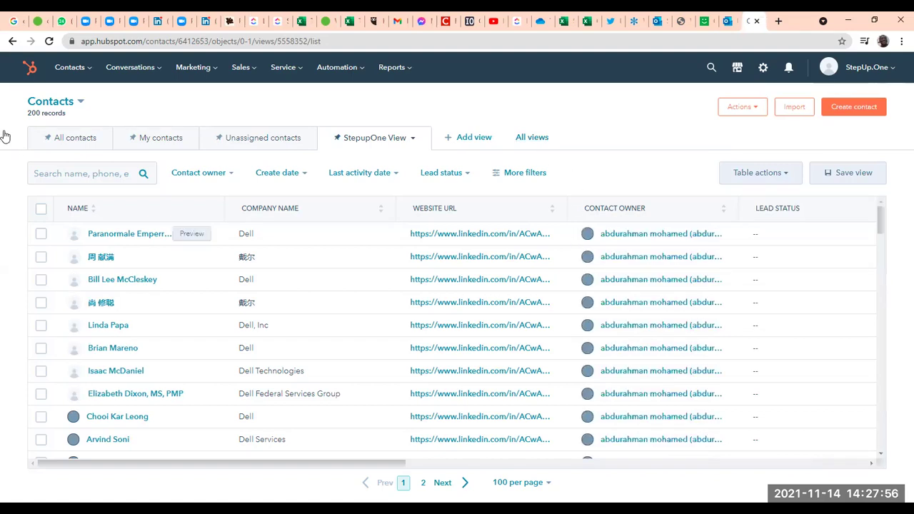
left_click(100, 169)
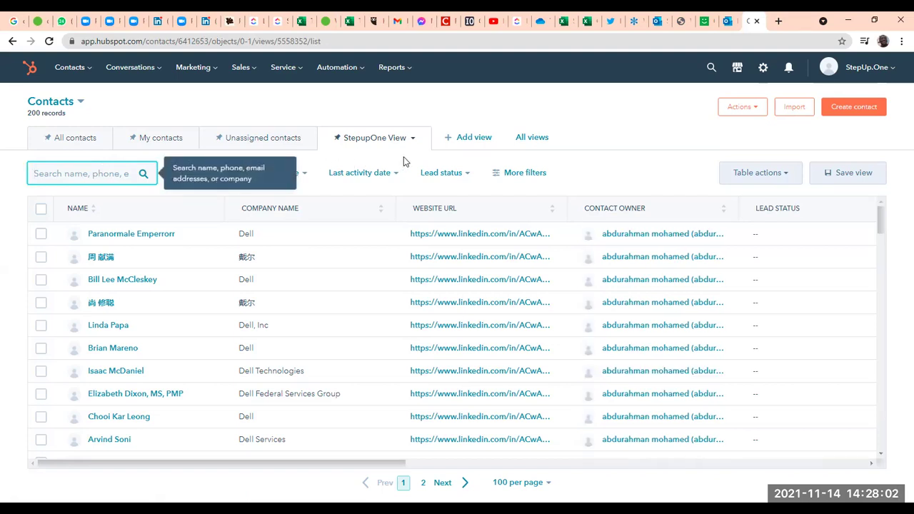
scroll(448, 336, "down", 10)
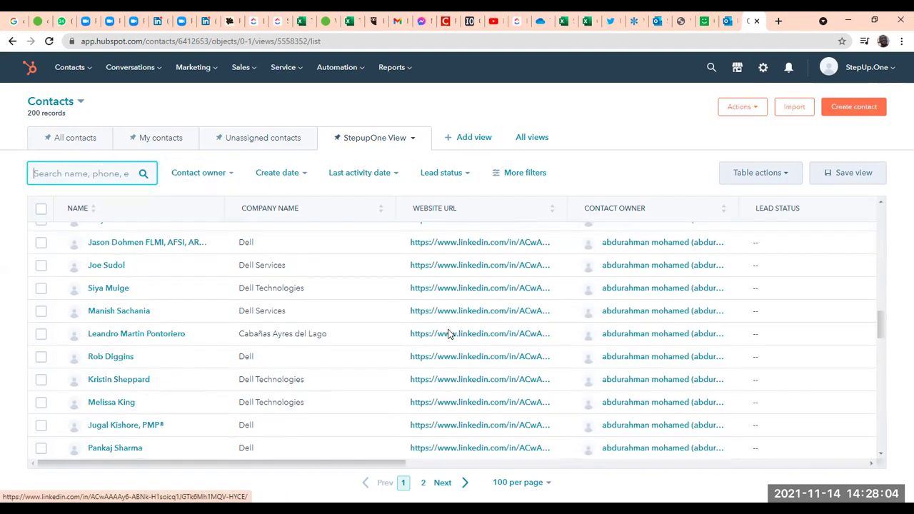
scroll(449, 336, "down", 6)
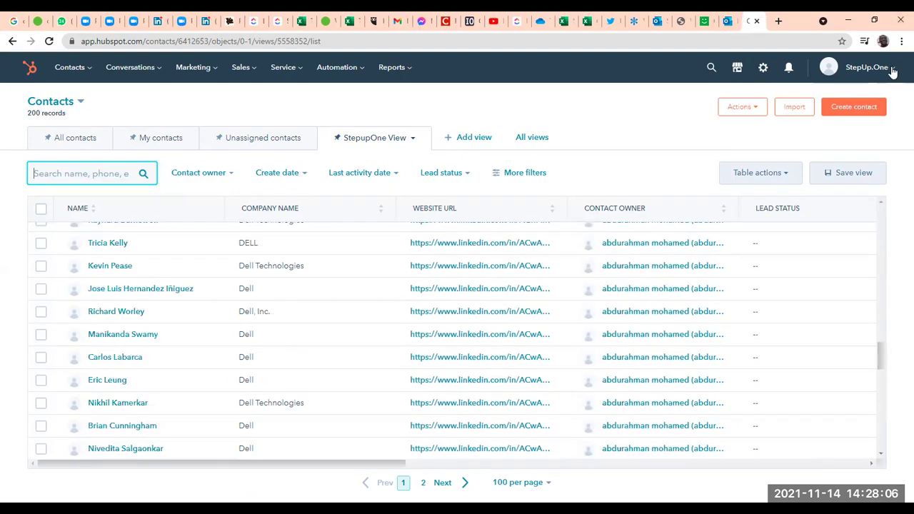
- Sign out of the current HubSpot account and log in with the other user account
left_click(893, 73)
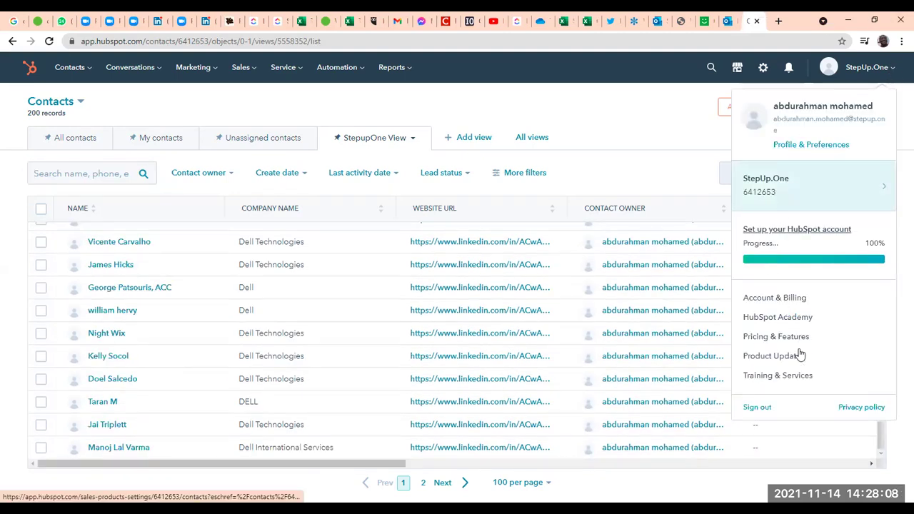
left_click(758, 401)
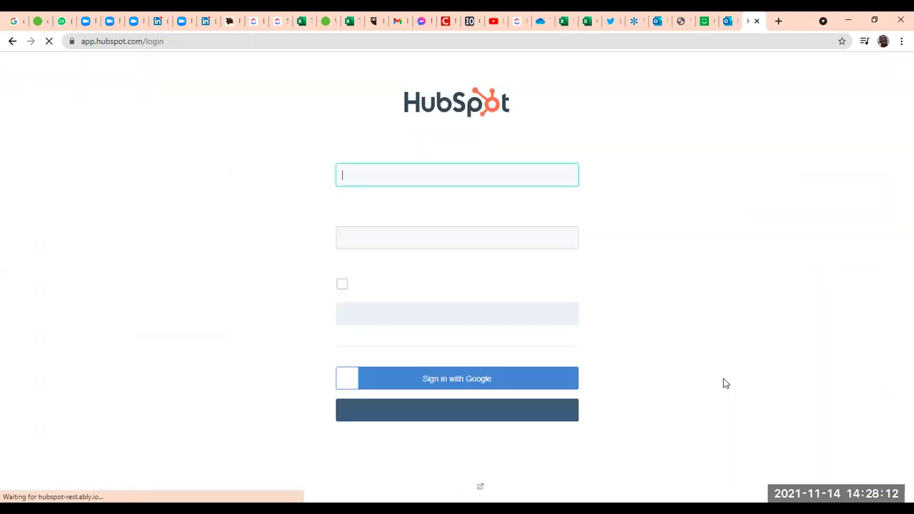
left_click(491, 317)
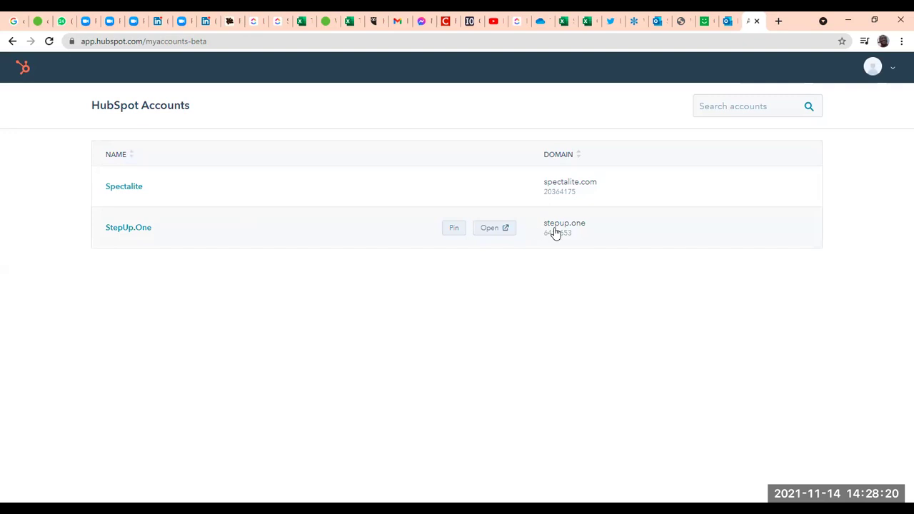
- Open the StepUp.One account and go to its Contacts list
left_click(556, 234)
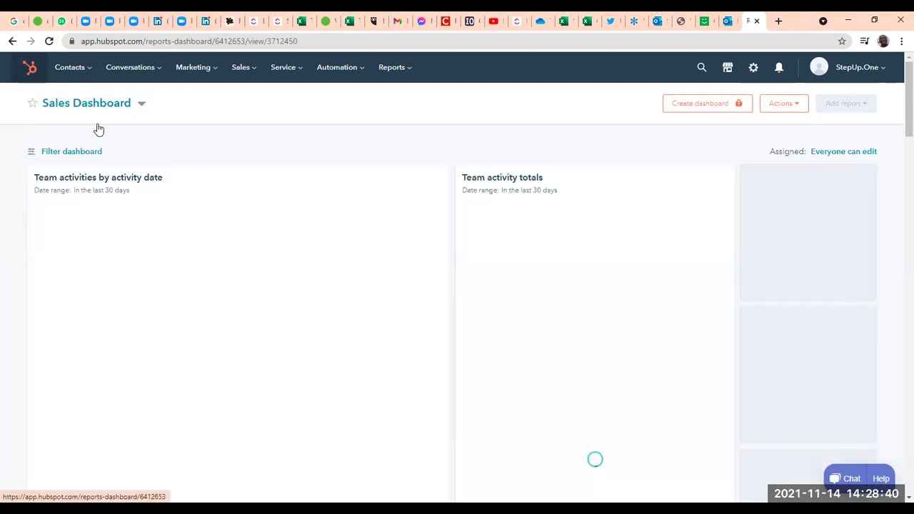
left_click(98, 126)
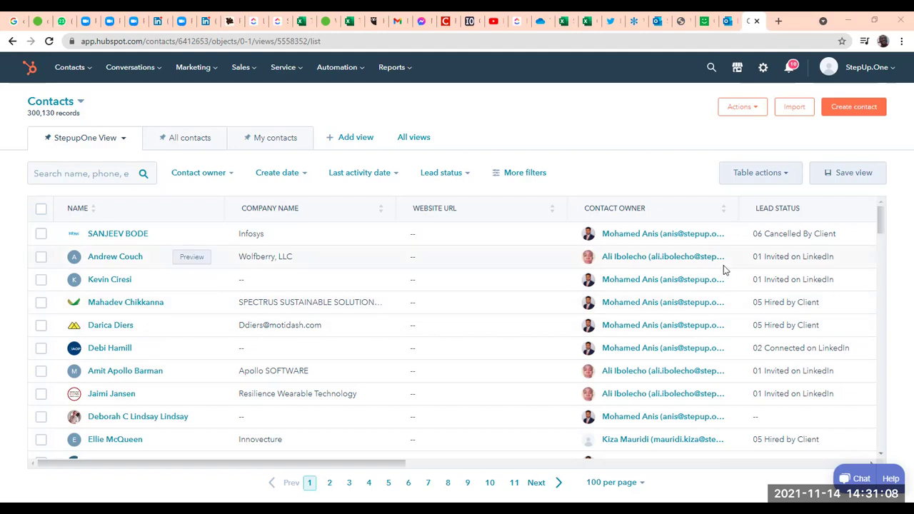
- Filter the StepupOne View by lead status, including all seven statuses from 01 Invited on LinkedIn to 07 Not Active On LinkedIn
left_click(468, 175)
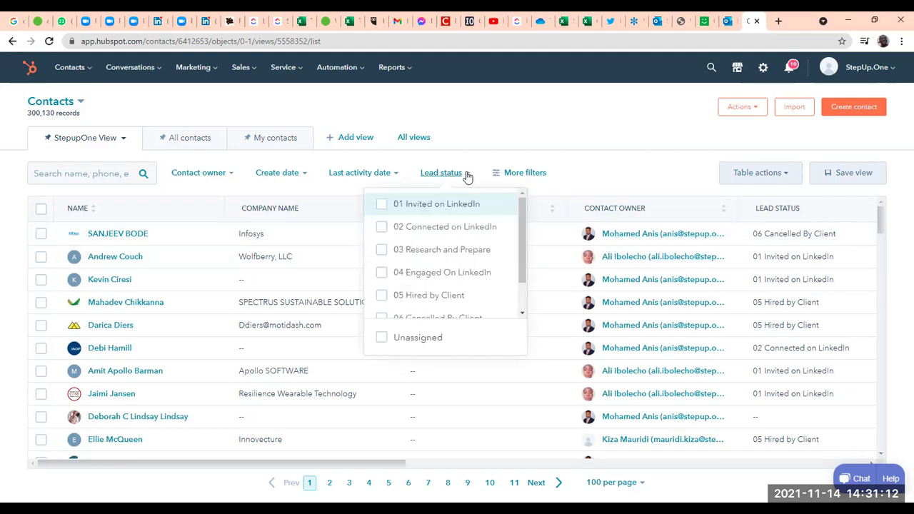
left_click(383, 231)
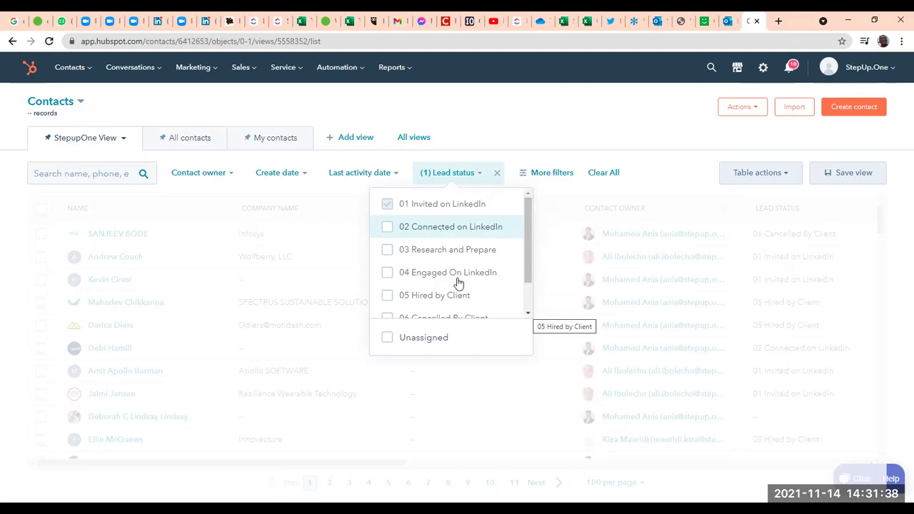
left_click(387, 226)
left_click(387, 249)
left_click(387, 272)
scroll(461, 278, "down", 1)
left_click(464, 261)
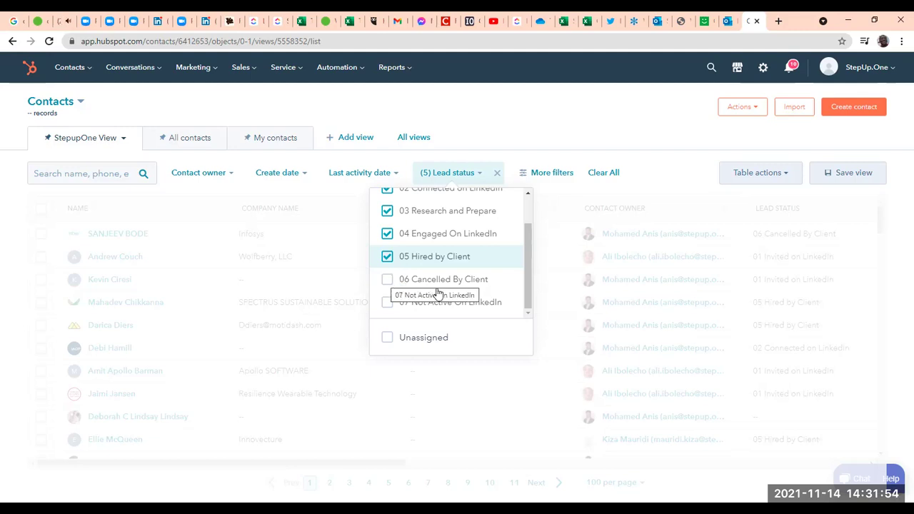
left_click(407, 282)
left_click(408, 300)
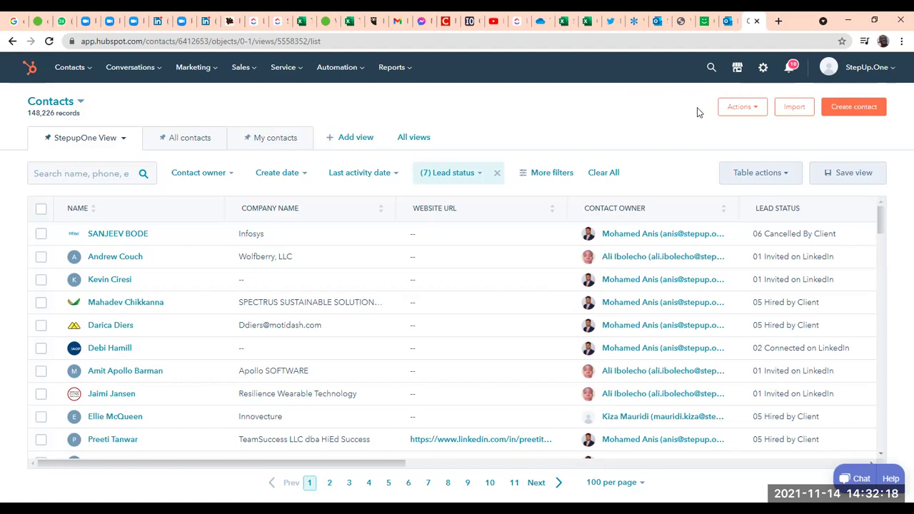
- Export the filtered StepupOne View as XLSX with only the properties in the view and English column headers
left_click(786, 177)
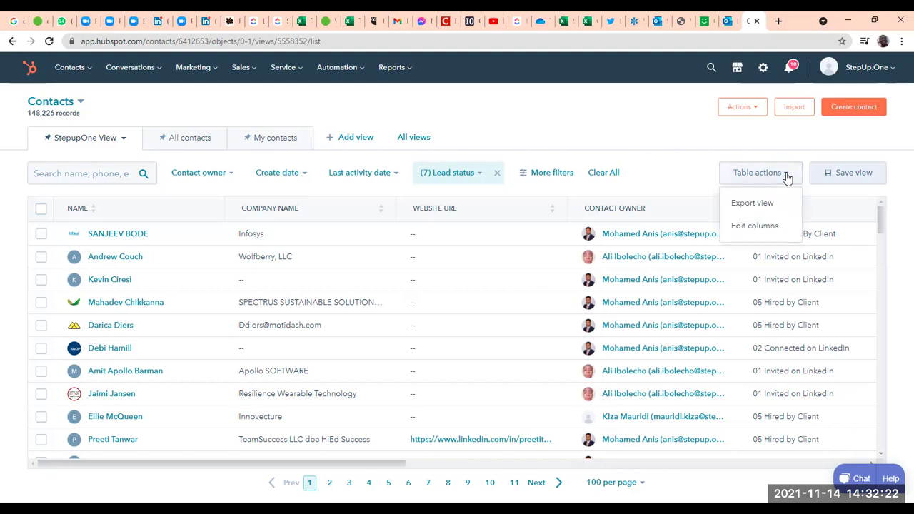
left_click(755, 204)
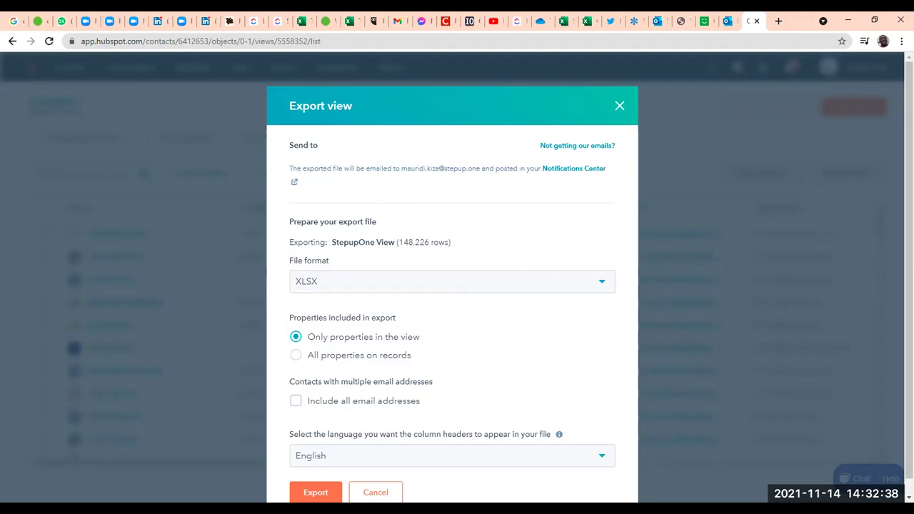
left_click(316, 493)
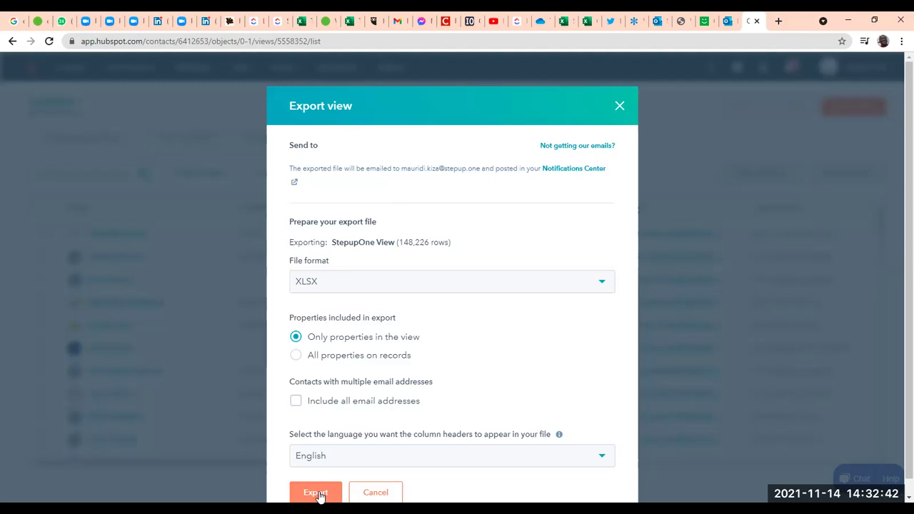
left_click(316, 493)
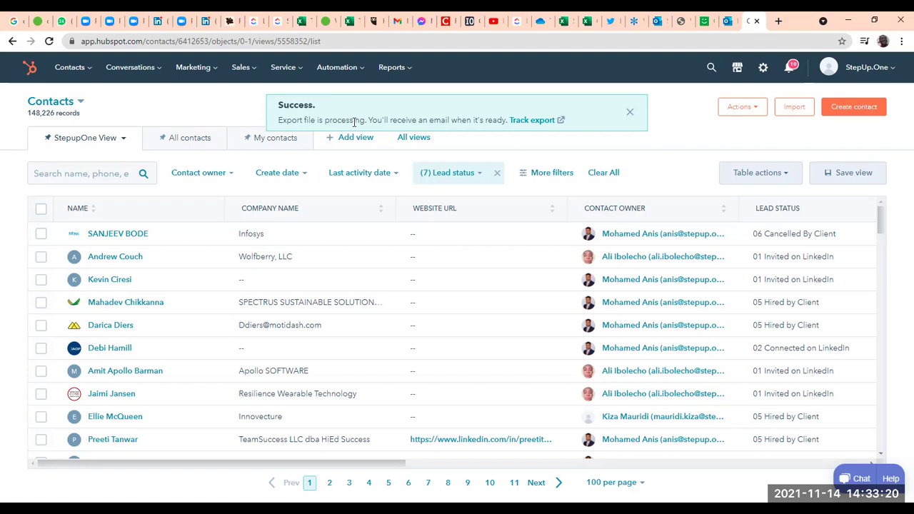
- Open the export tracking page, reload it and view the account notifications to look for the exported file
left_click(528, 123)
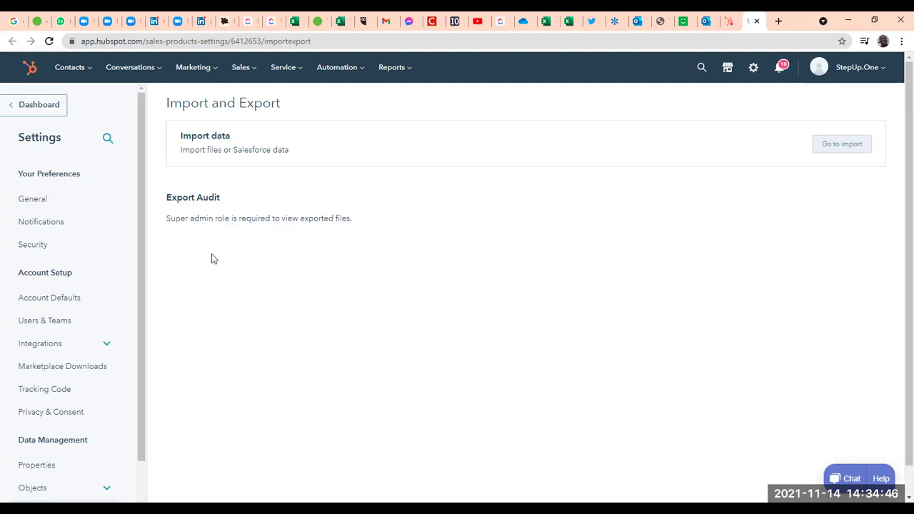
left_click(49, 42)
left_click(781, 68)
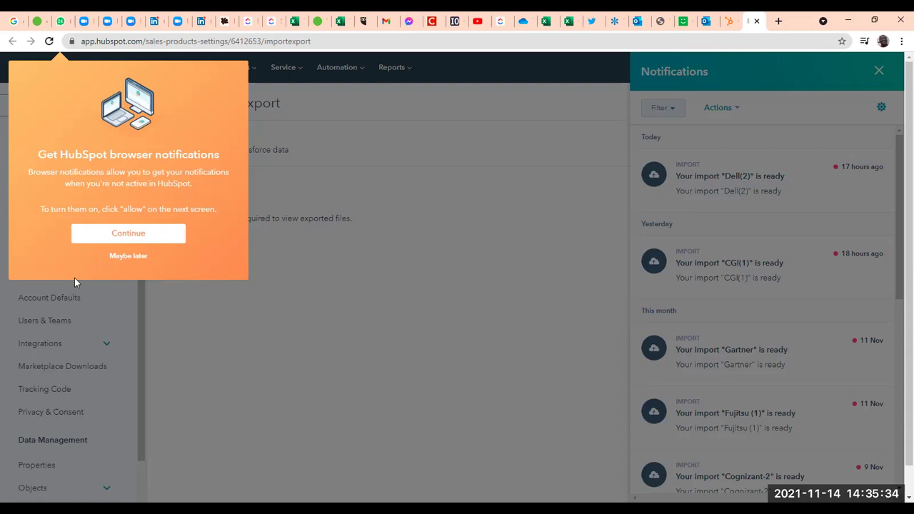
- Dismiss the browser notifications offer and look through the older import notifications
left_click(127, 255)
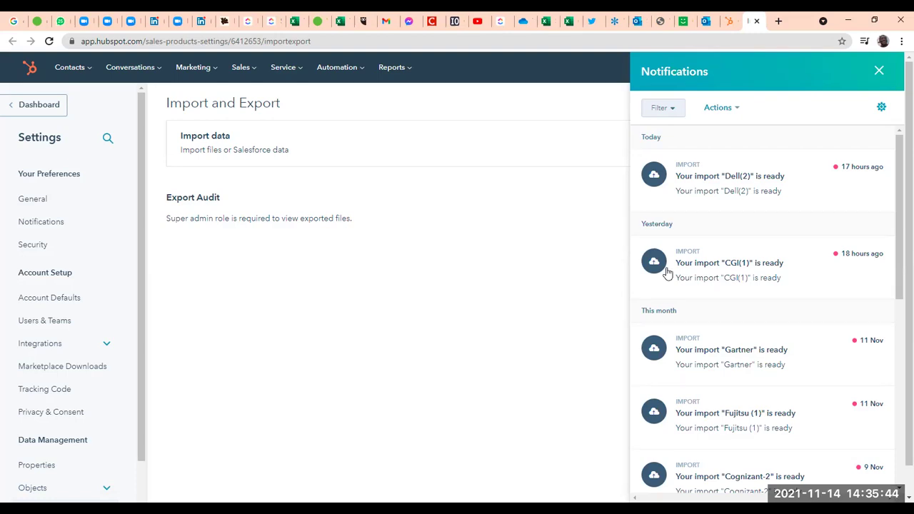
scroll(768, 225, "down", 6)
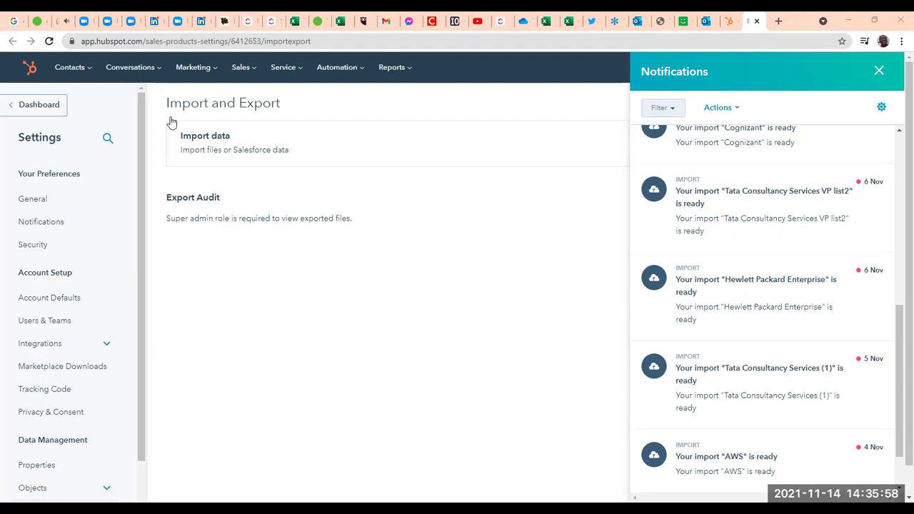
- Switch to the StepupOne - Dashboard workbook, open Cognizant's linked Sales Navigator search and examine its company, seniority level and function filters
key("alt+Tab")
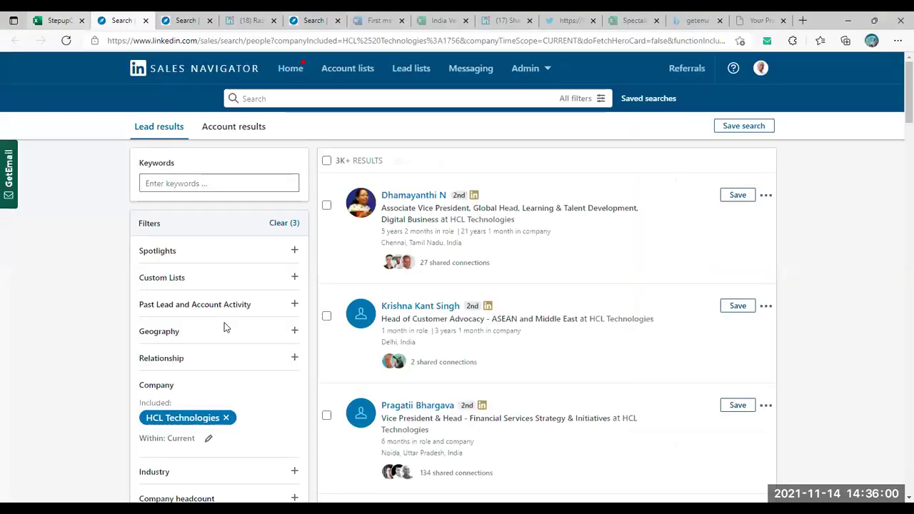
key("ctrl+shift+Tab")
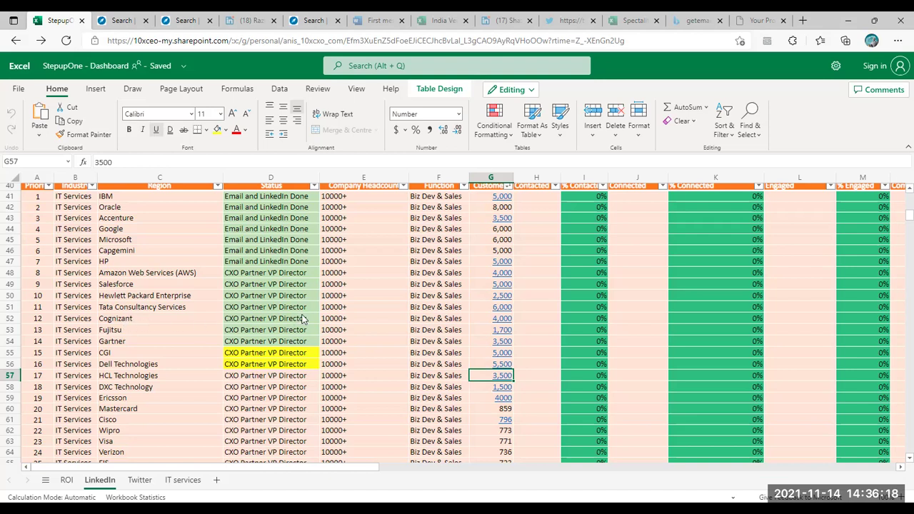
left_click(504, 324)
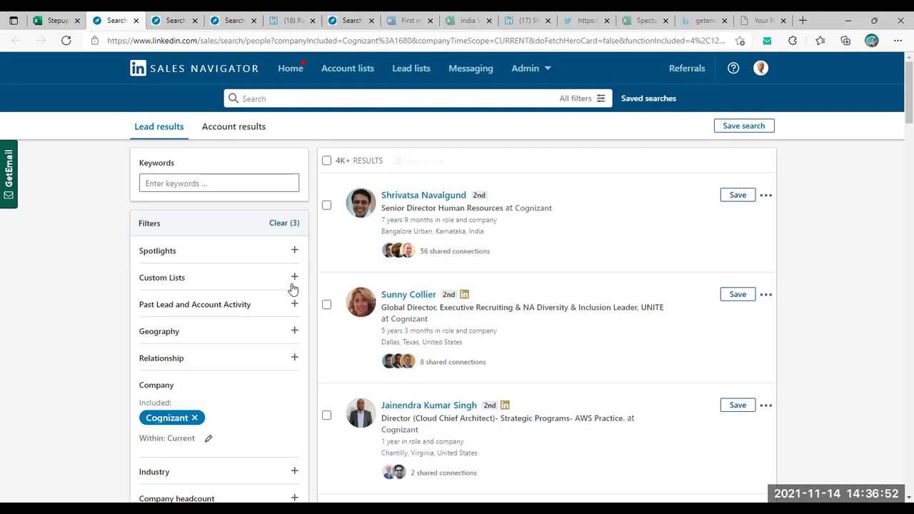
scroll(300, 285, "down", 5)
scroll(303, 285, "up", 2)
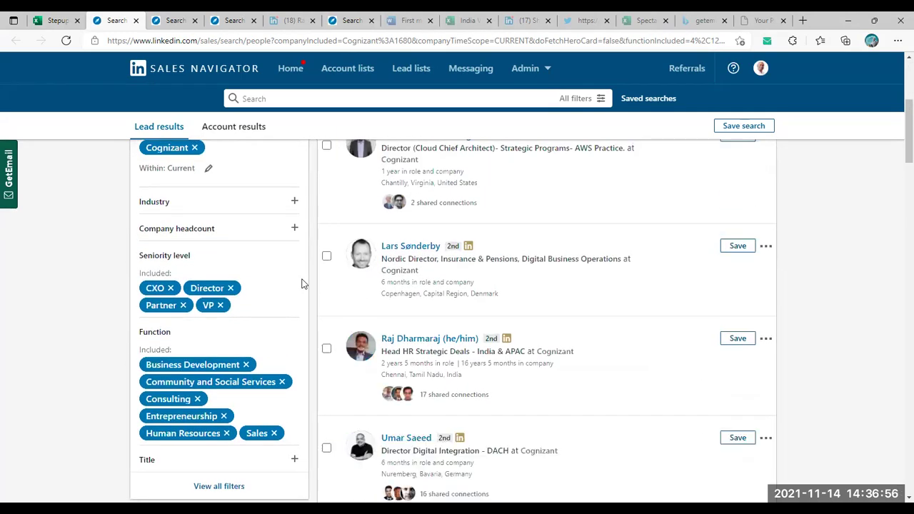
scroll(302, 285, "up", 2)
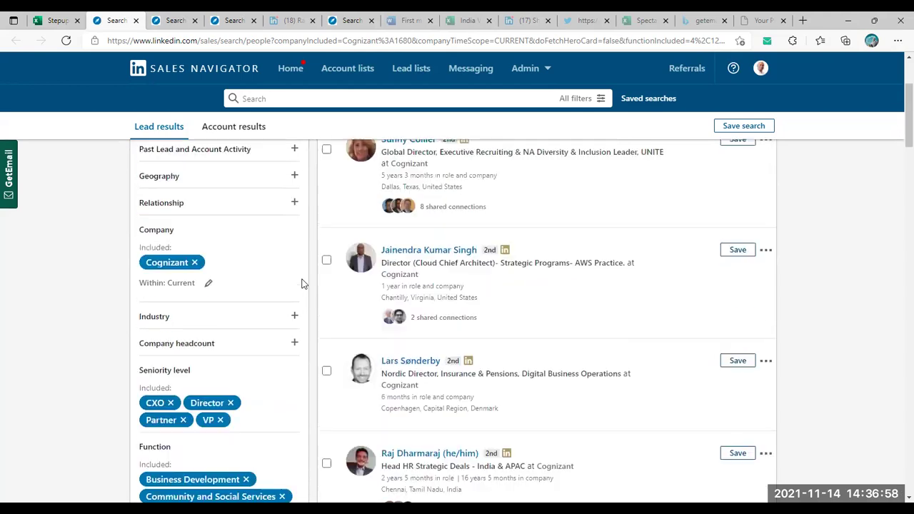
scroll(302, 285, "down", 2)
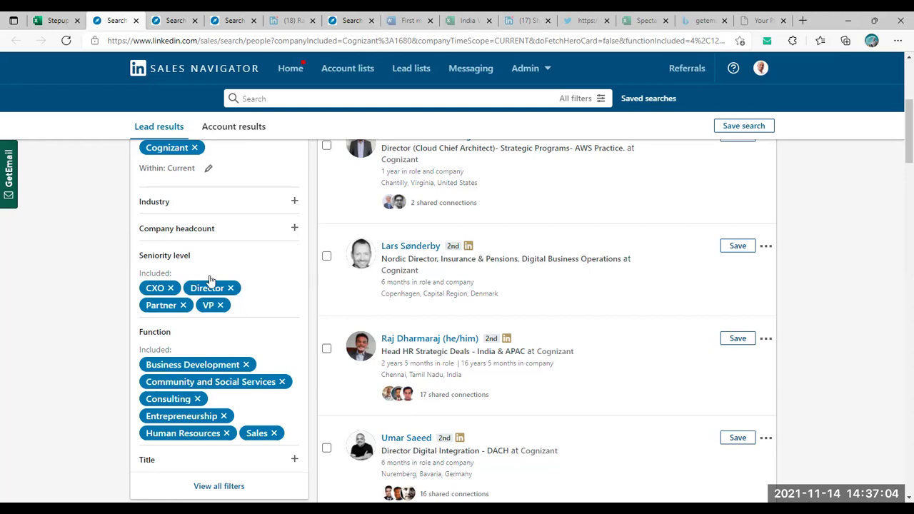
scroll(234, 264, "up", 4)
scroll(234, 265, "down", 1)
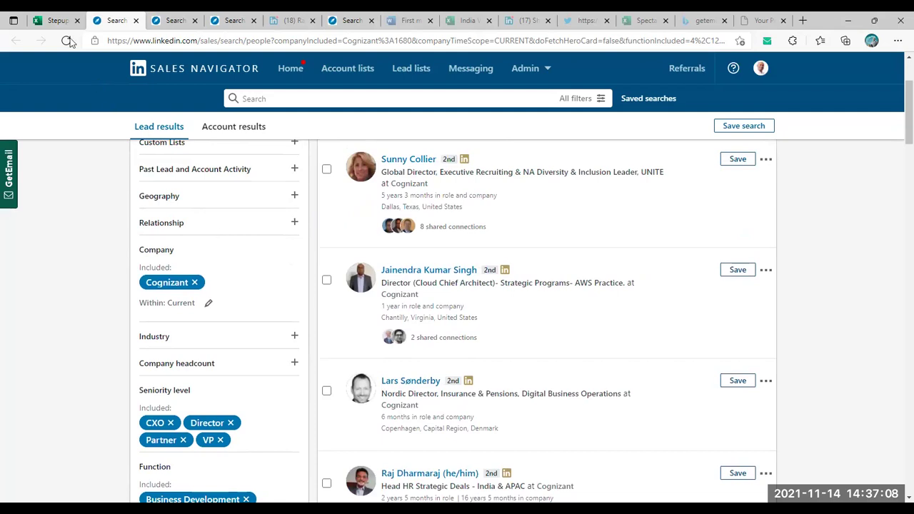
- Compare the dashboard's Cognizant row with its search filters, view the HCL Technologies search and return to the dashboard
left_click(60, 23)
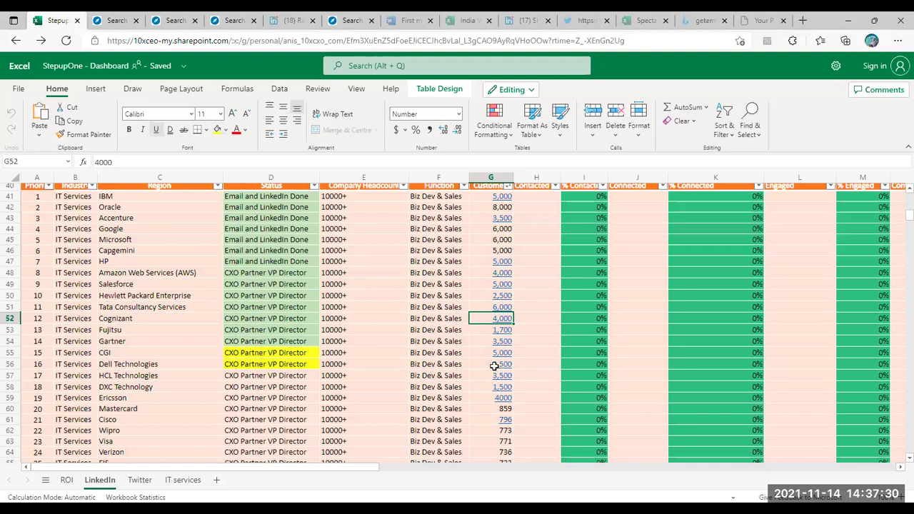
left_click(114, 23)
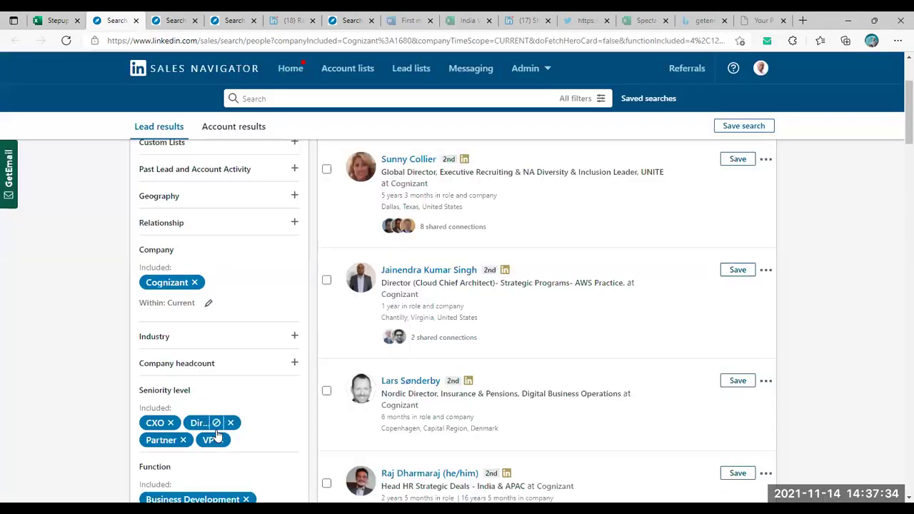
scroll(218, 436, "down", 2)
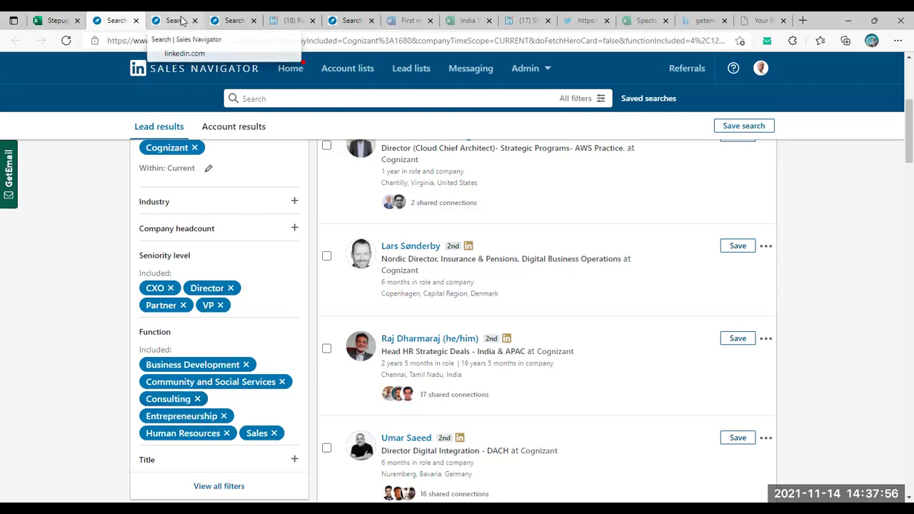
key("ctrl+Tab")
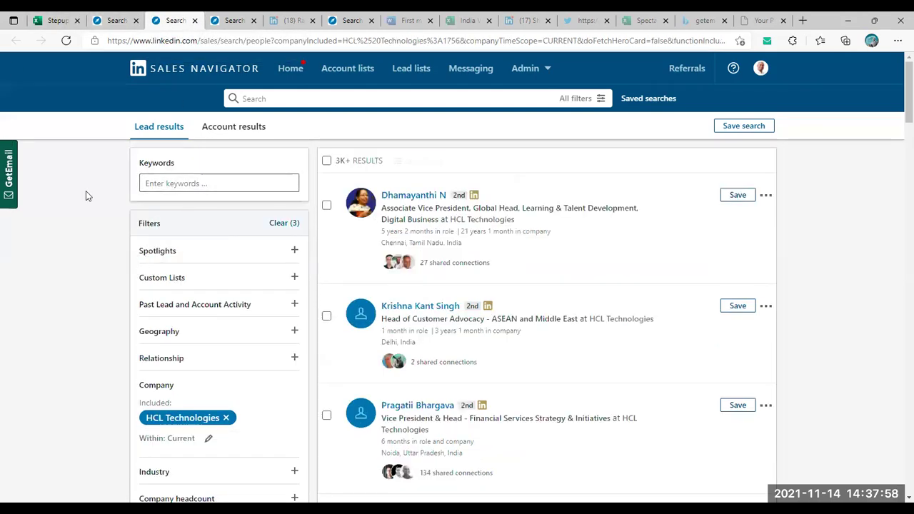
left_click(57, 20)
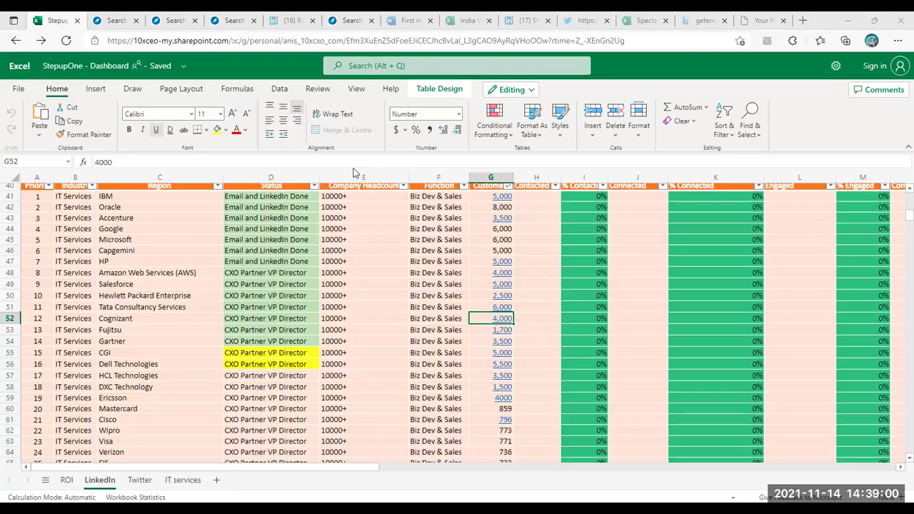
- Switch to the AWS Google Sheets file, compare Group company with companyName in row 2 and check the file's title
key("alt+Tab")
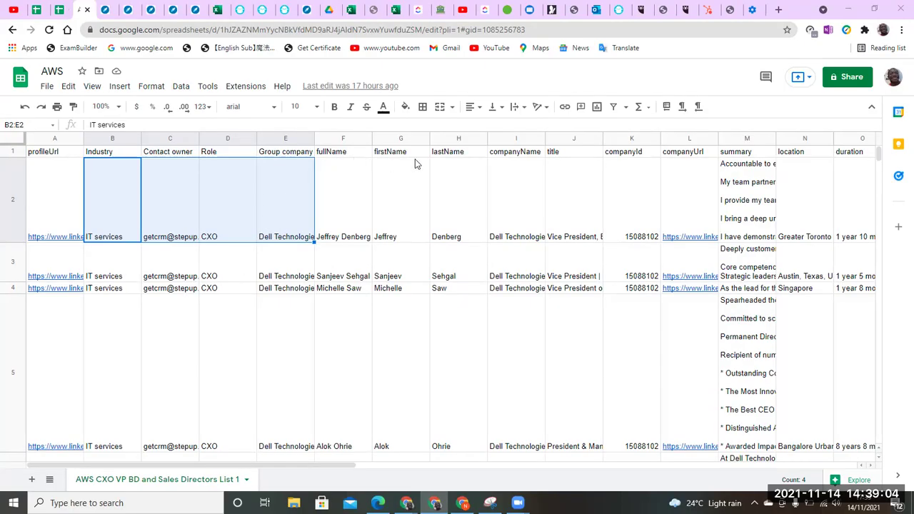
left_click(512, 152)
left_click(522, 197)
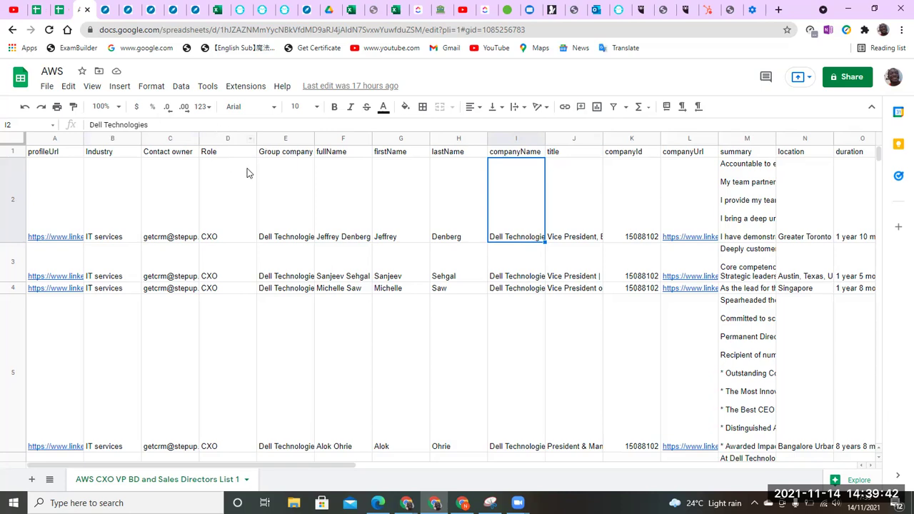
left_click(286, 229)
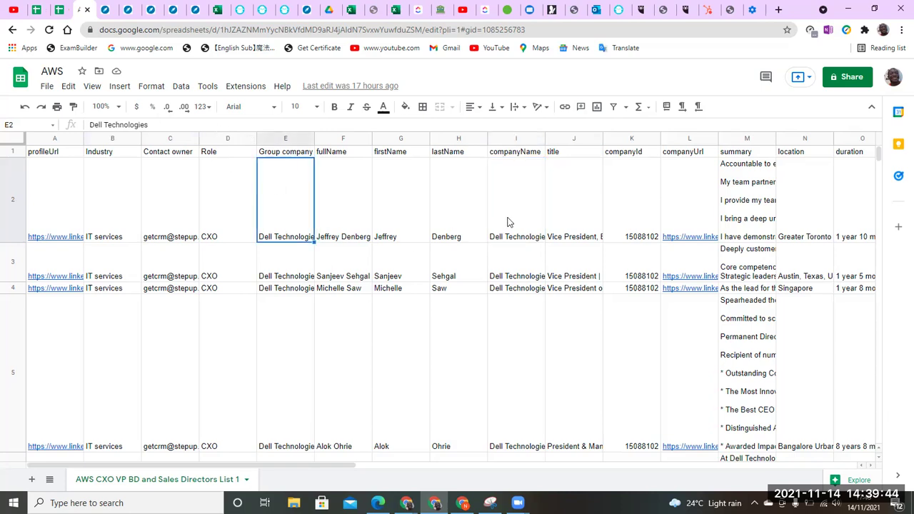
left_click(504, 220)
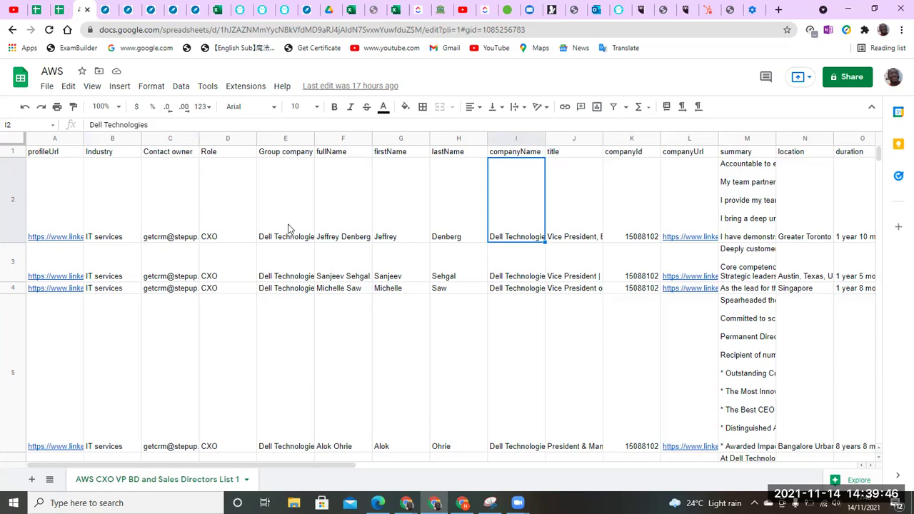
left_click(286, 230)
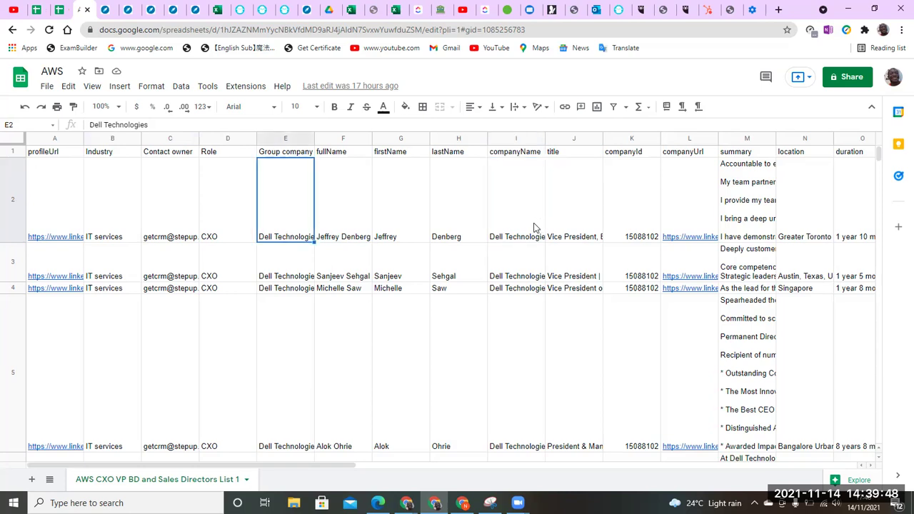
left_click(517, 230)
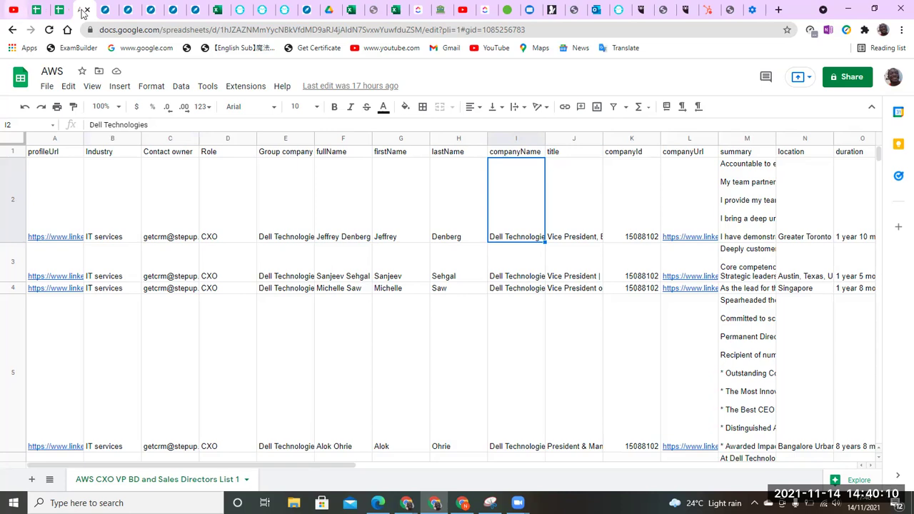
left_click(50, 70)
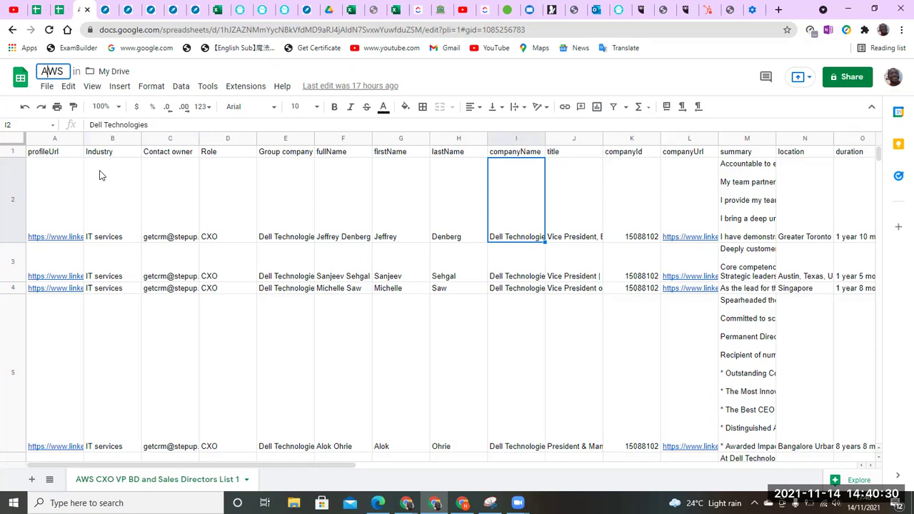
- Remove the duplicate rows from the Gartner spreadsheet, analyzing only column A, and close the summary
left_click(59, 9)
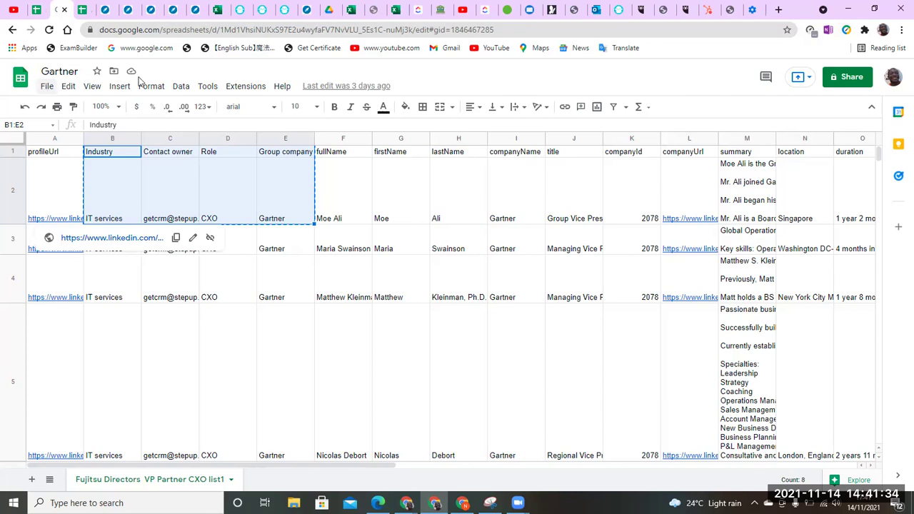
left_click(180, 90)
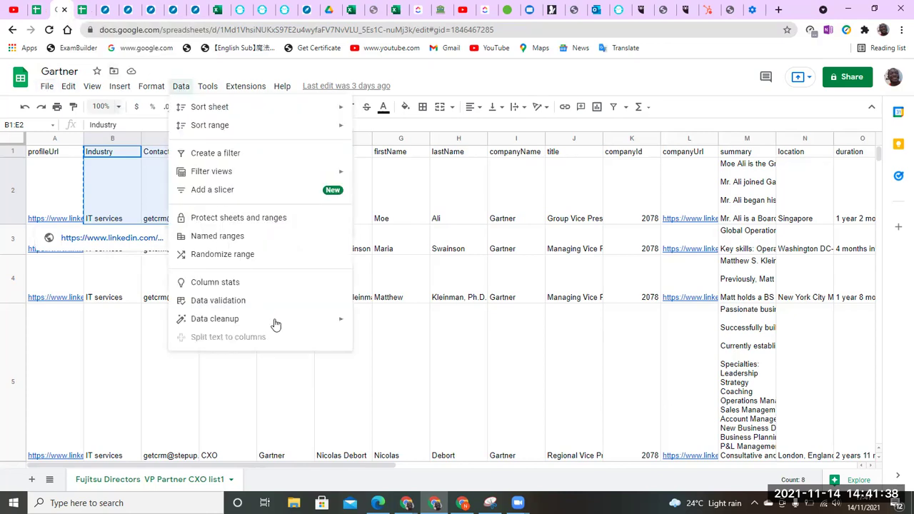
mouse_move(330, 326)
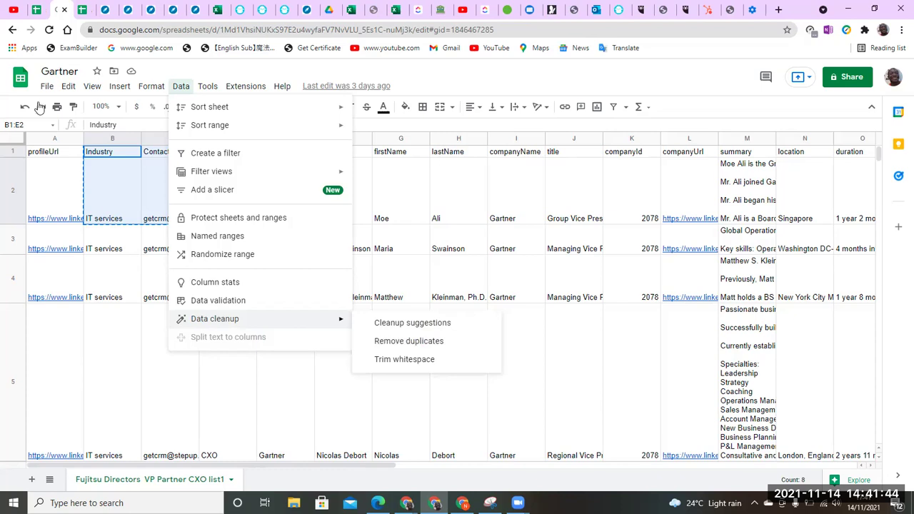
left_click(198, 93)
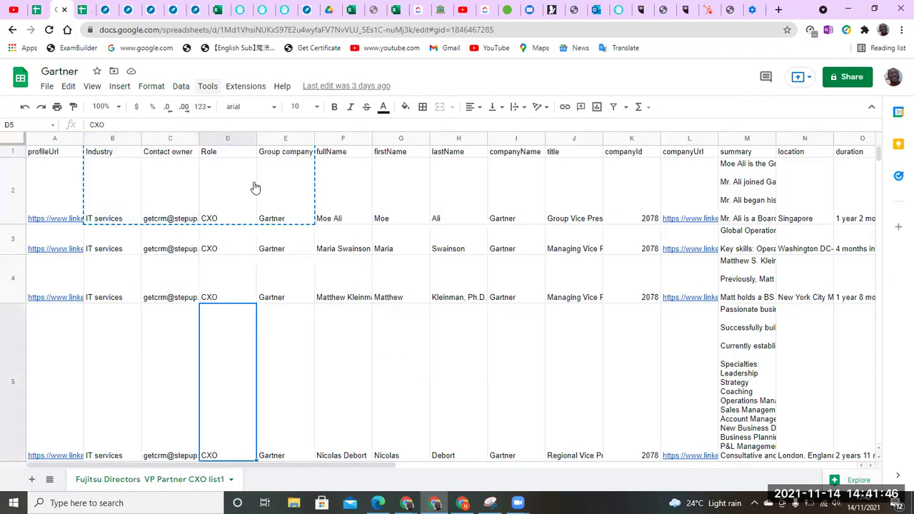
key("alt+d")
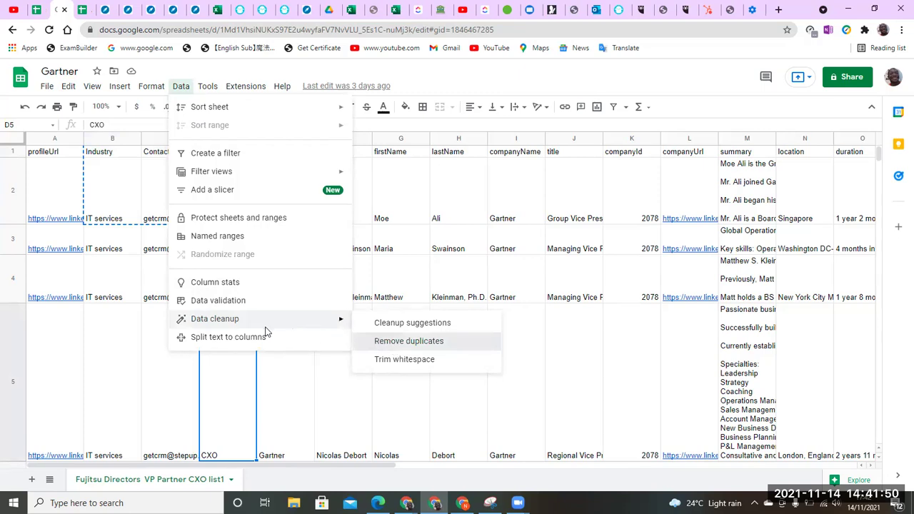
left_click(484, 344)
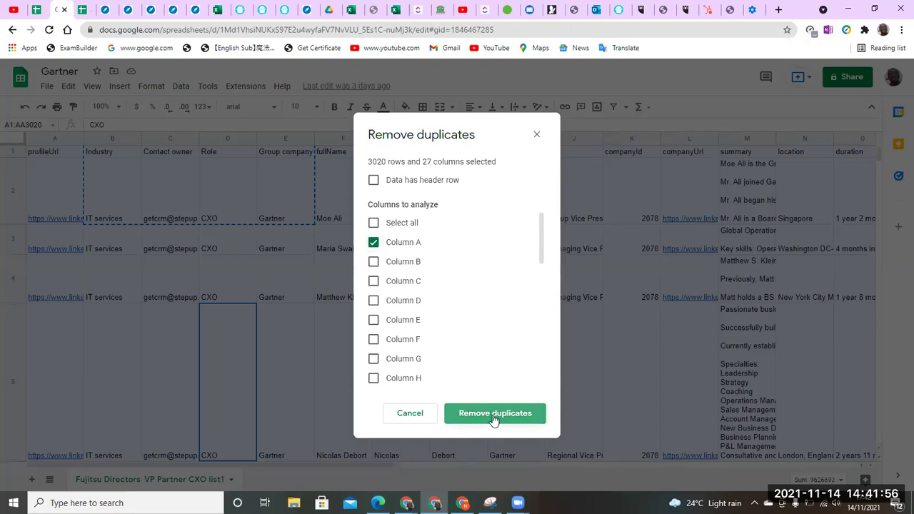
left_click(493, 414)
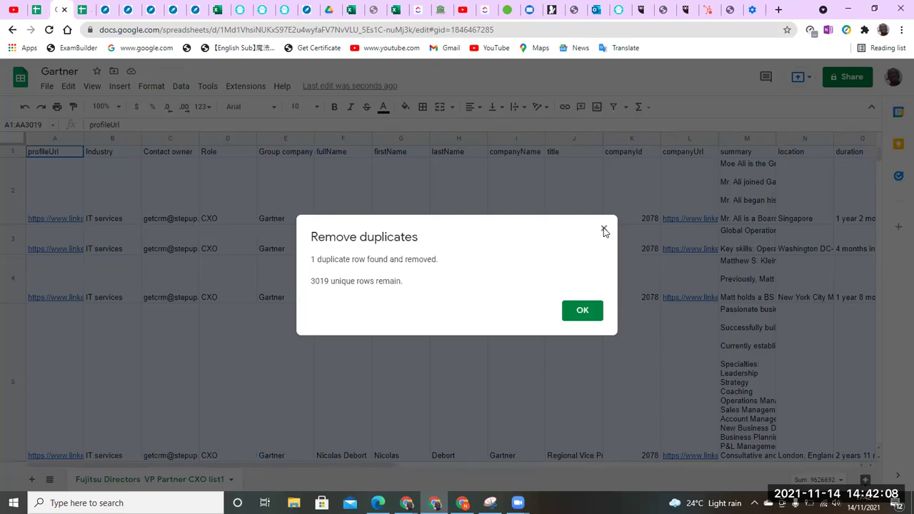
left_click(595, 234)
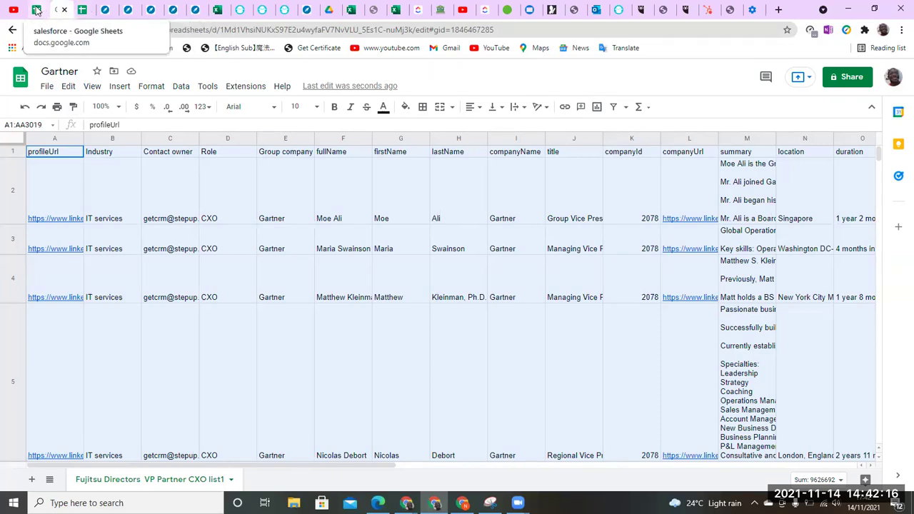
- View the salesforce spreadsheet and return to the AWS spreadsheet
left_click(37, 10)
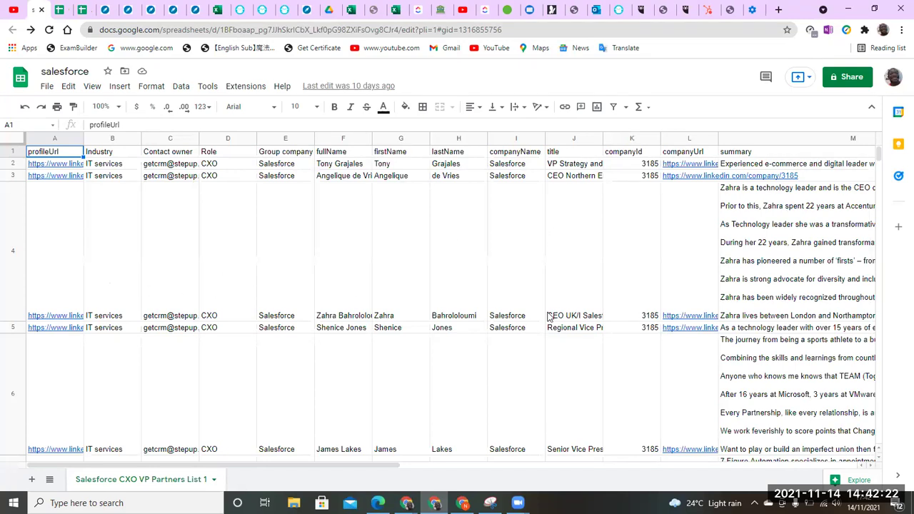
left_click(81, 11)
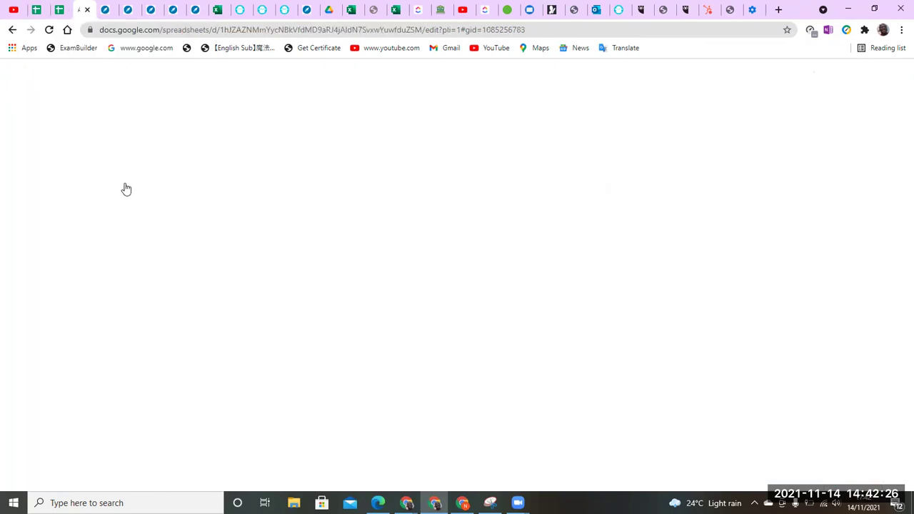